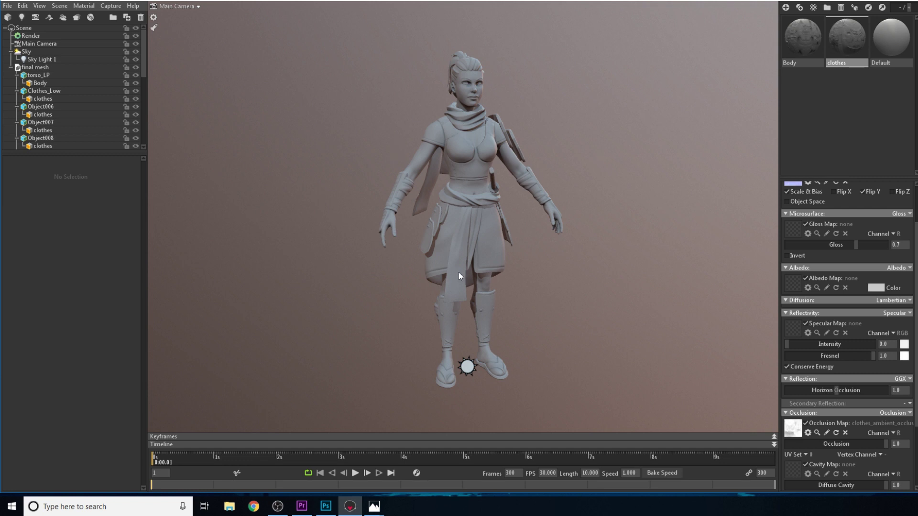
Collapse the final mesh hierarchy in the scene outliner.
scroll(850, 301, up, 2)
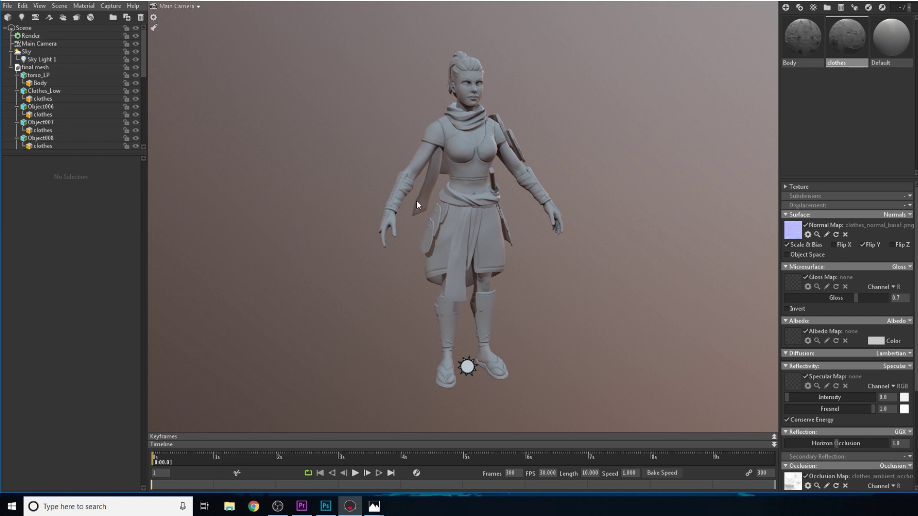
click(11, 67)
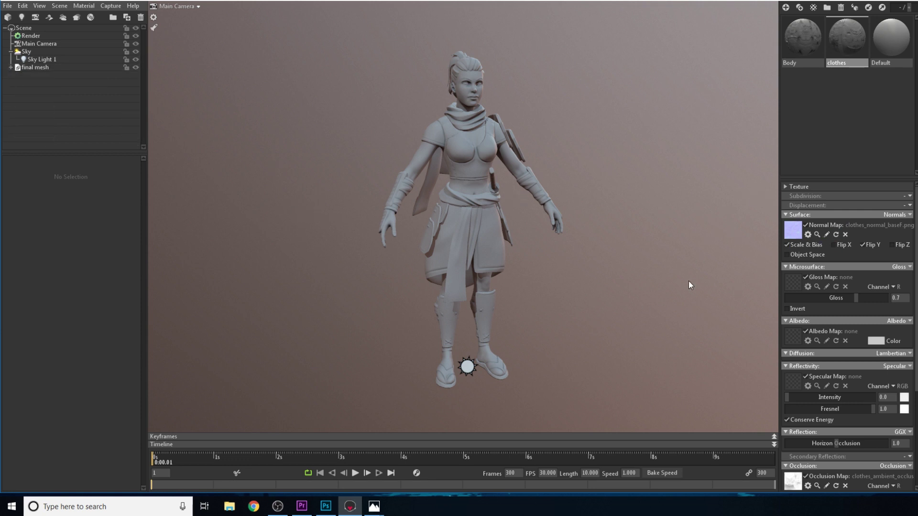
scroll(791, 333, down, 3)
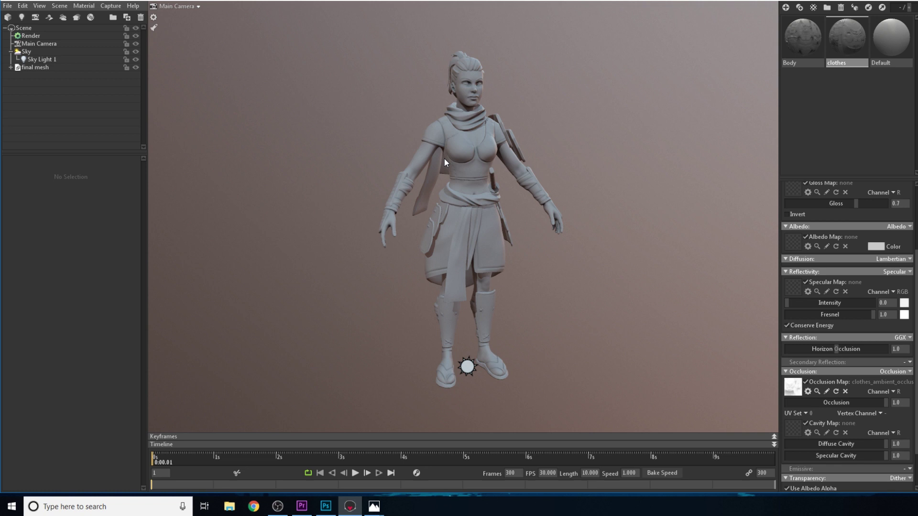
scroll(419, 115, up, 3)
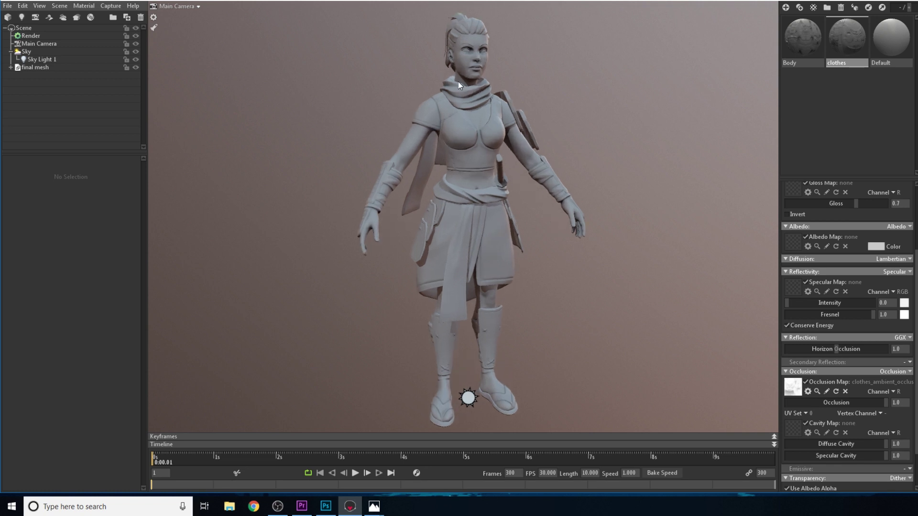
scroll(458, 81, down, 2)
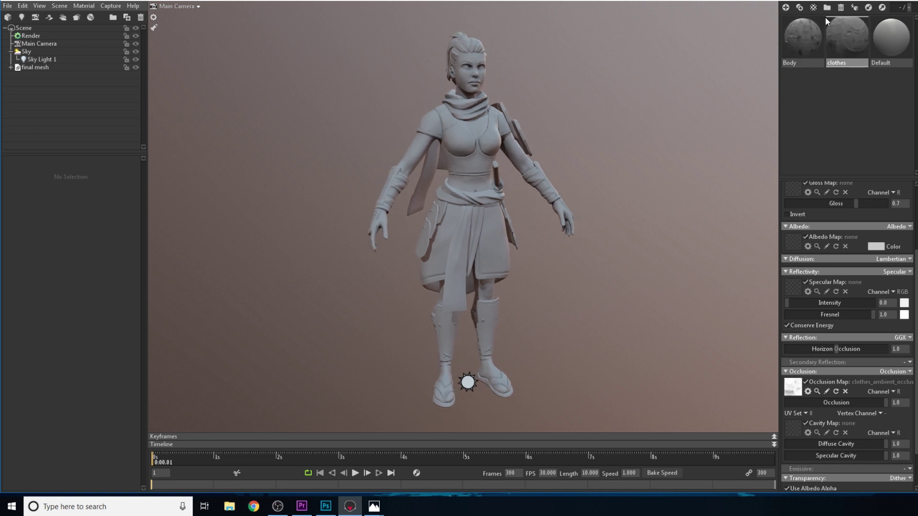
scroll(859, 307, up, 3)
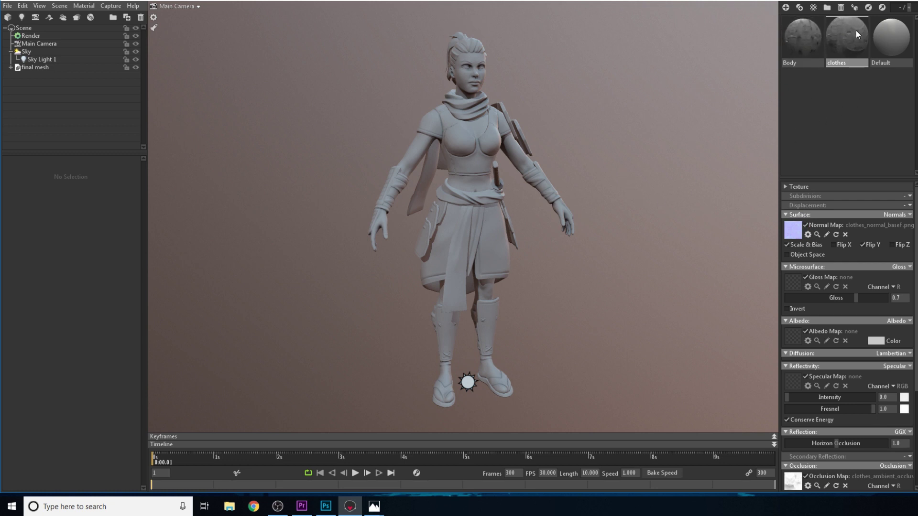
Disable the clothes Normal Map and Occlusion Map, then the Body material's Occlusion Map.
click(805, 224)
click(806, 476)
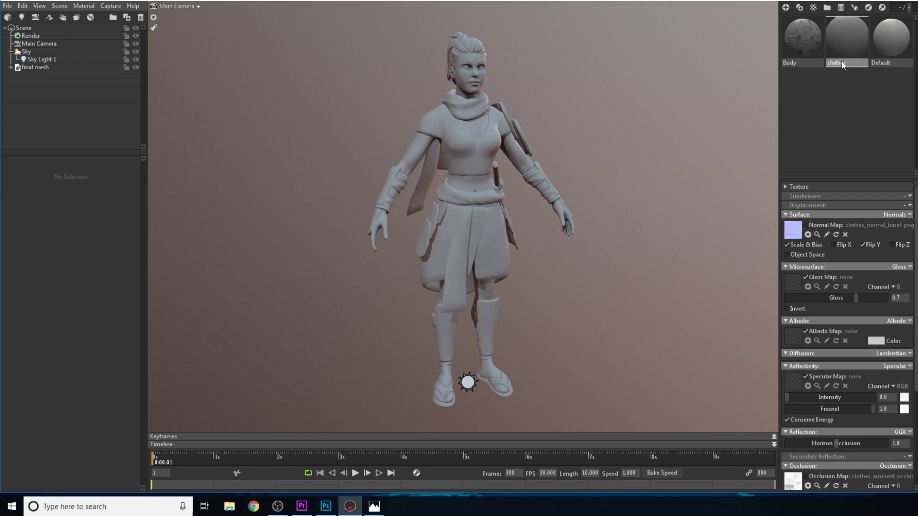
click(803, 38)
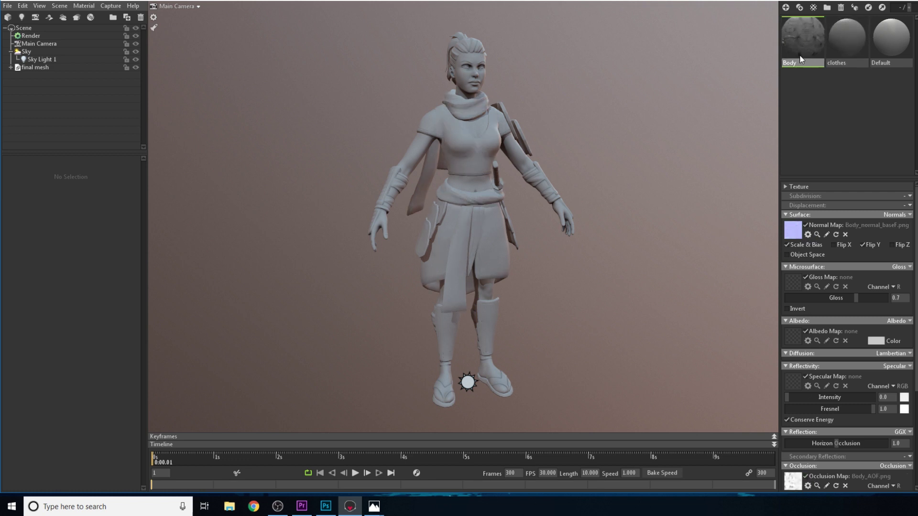
click(806, 476)
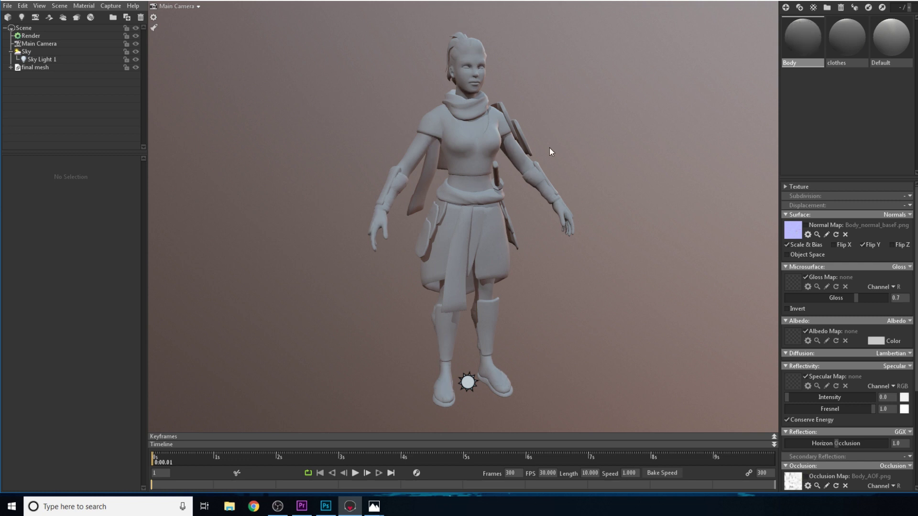
Bring up Body_normal_baseF.png in Photos and move the viewer window up and left.
mouse_move(381, 504)
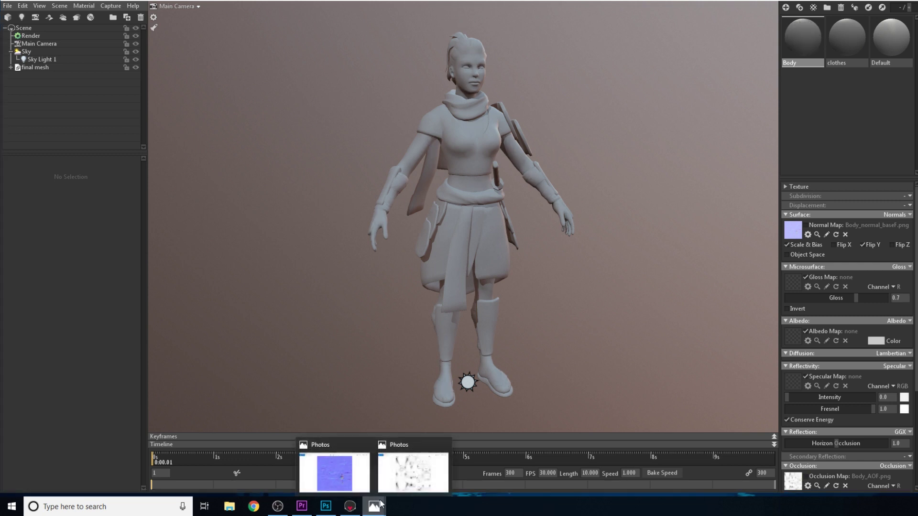
click(340, 457)
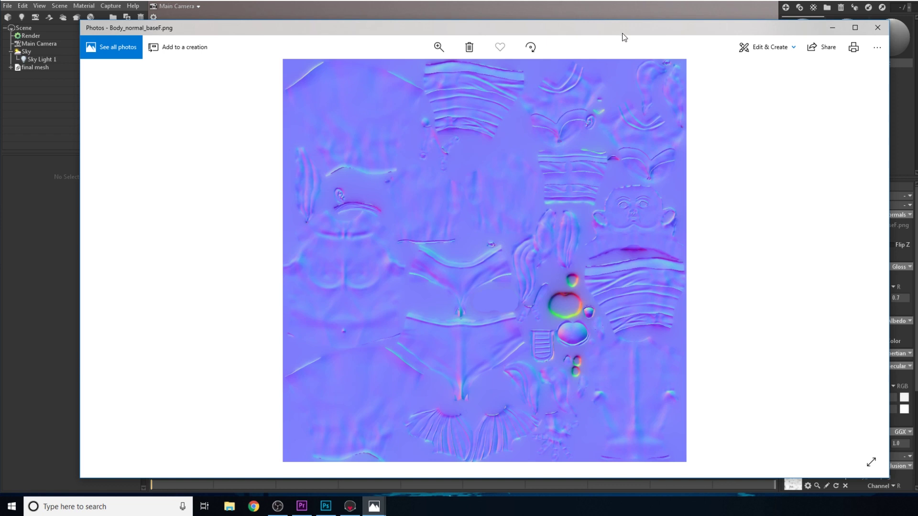
drag(622, 35, 572, 20)
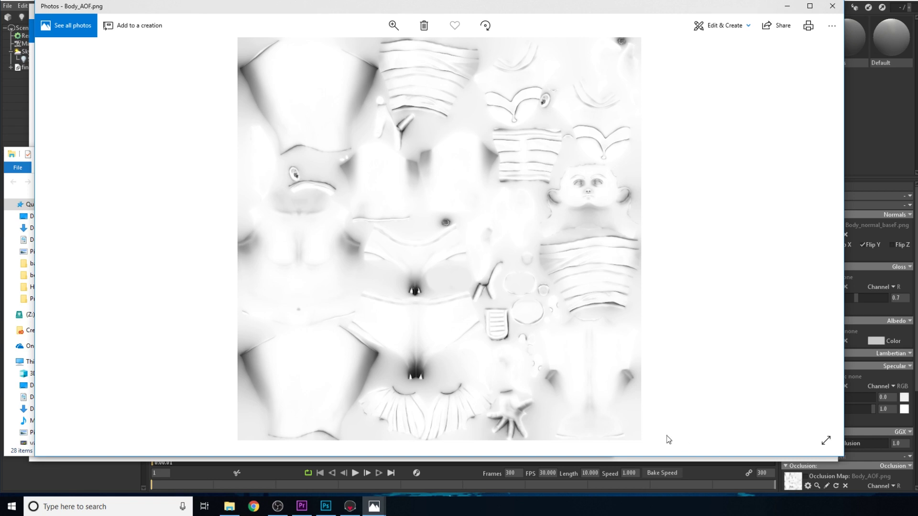
Return to the Marmoset Toolbag window showing the plain grey character.
click(849, 193)
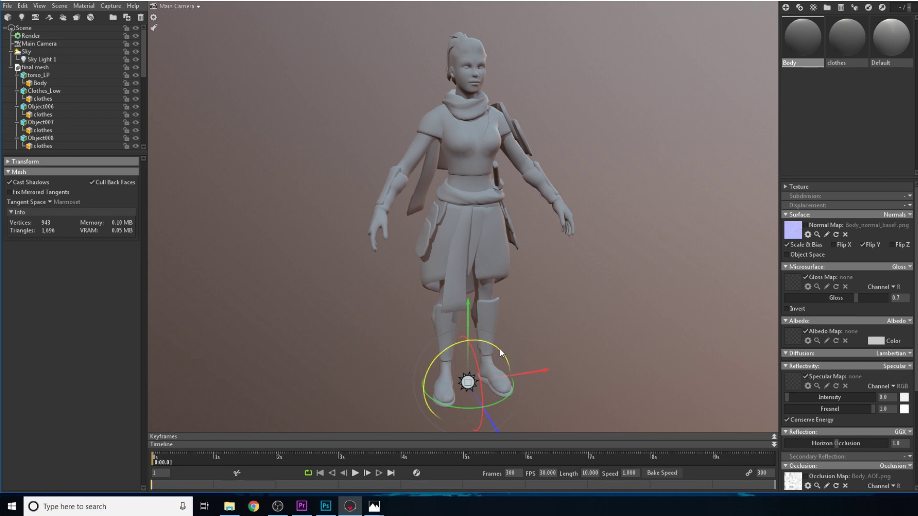
drag(571, 332, 298, 345)
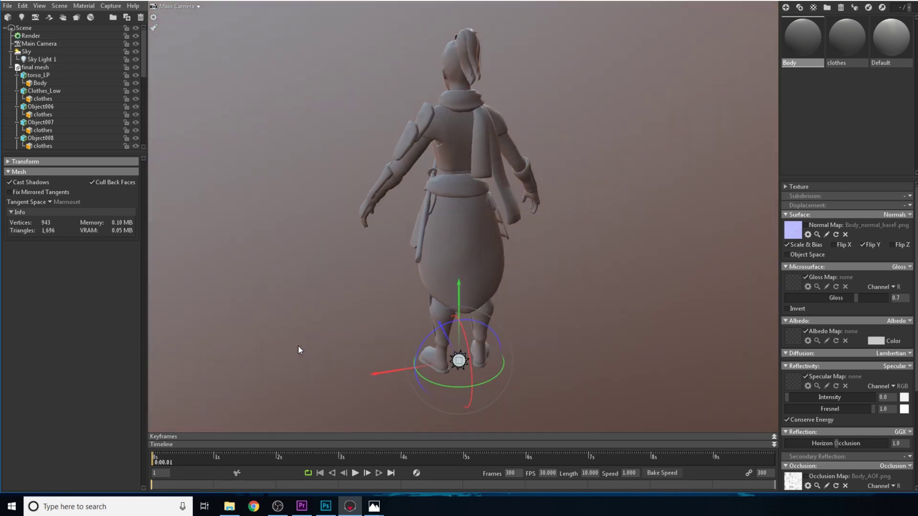
drag(353, 320, 483, 305)
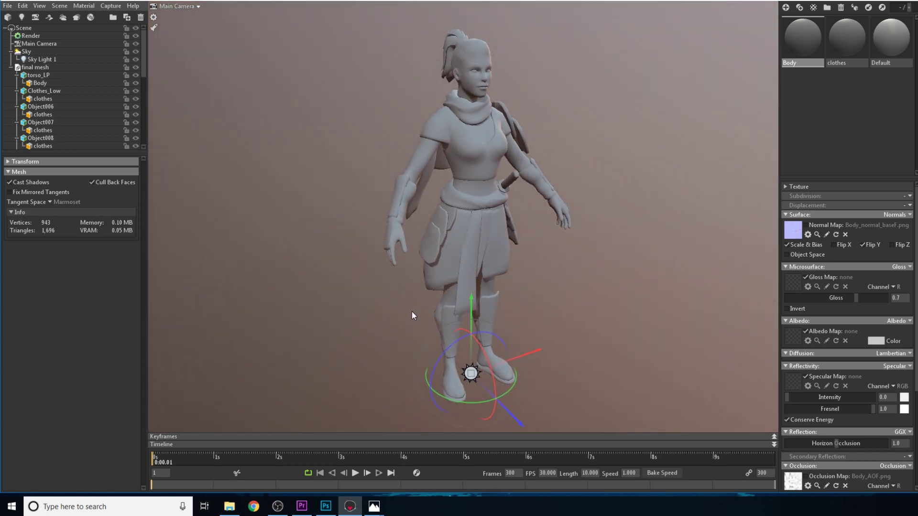
mouse_move(412, 311)
mouse_down()
mouse_move(447, 306)
mouse_move(411, 307)
mouse_up()
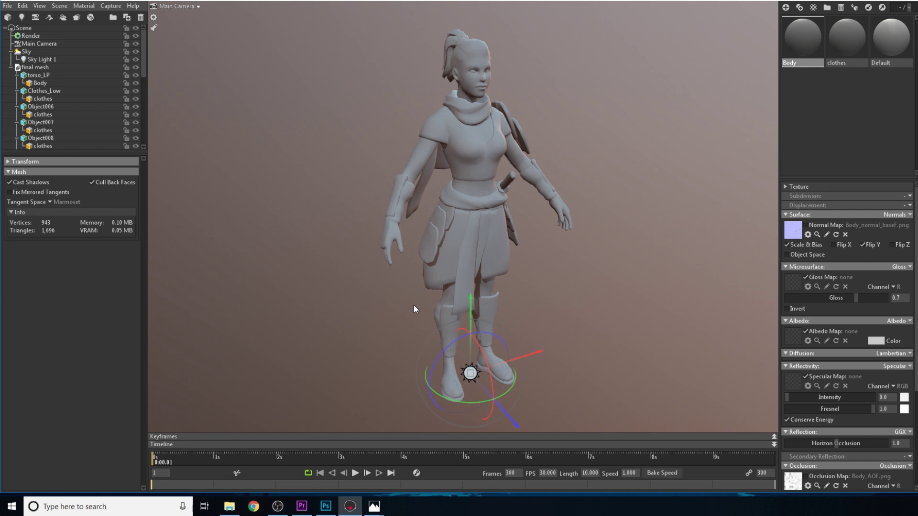
scroll(482, 80, up, 5)
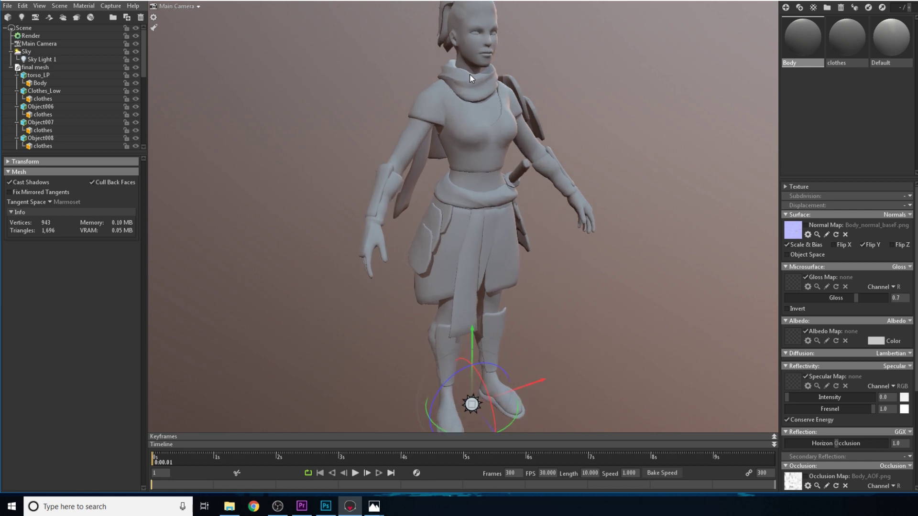
middle_drag(480, 60, 475, 213)
scroll(471, 161, up, 3)
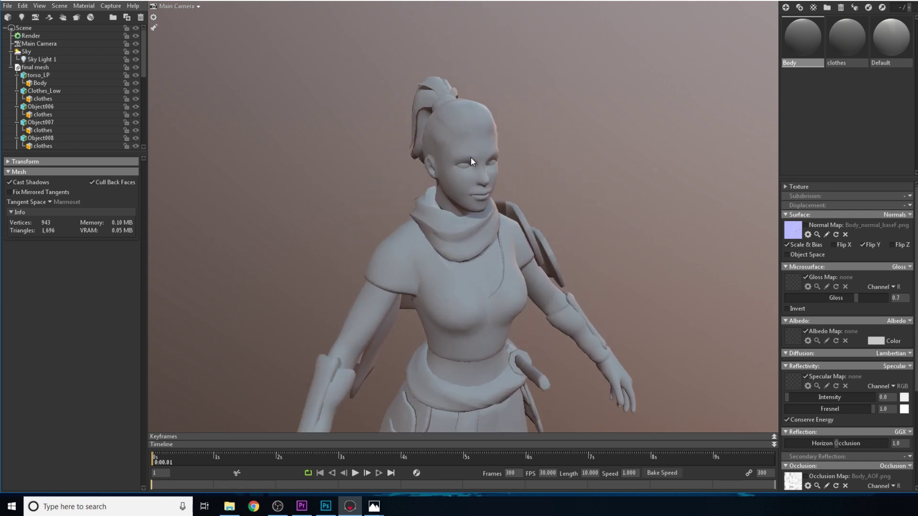
scroll(471, 159, up, 6)
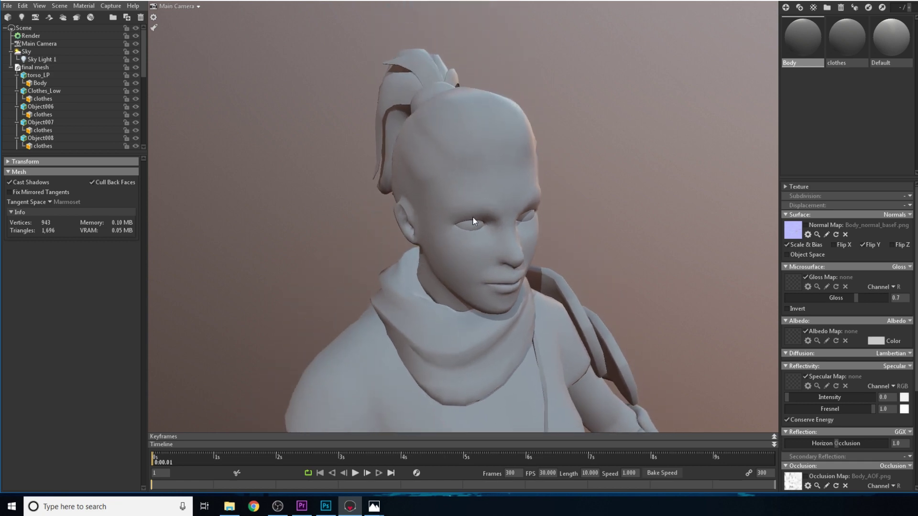
drag(472, 216, 472, 274)
drag(680, 246, 747, 235)
Enable the Body Normal Map and inspect the face's sculpted detail from profile and front.
click(805, 225)
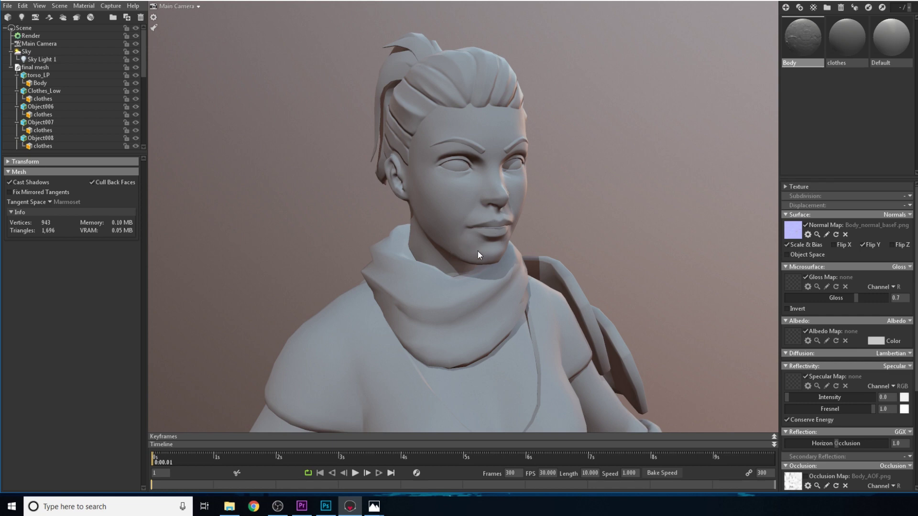
drag(446, 193, 507, 182)
scroll(508, 182, down, 10)
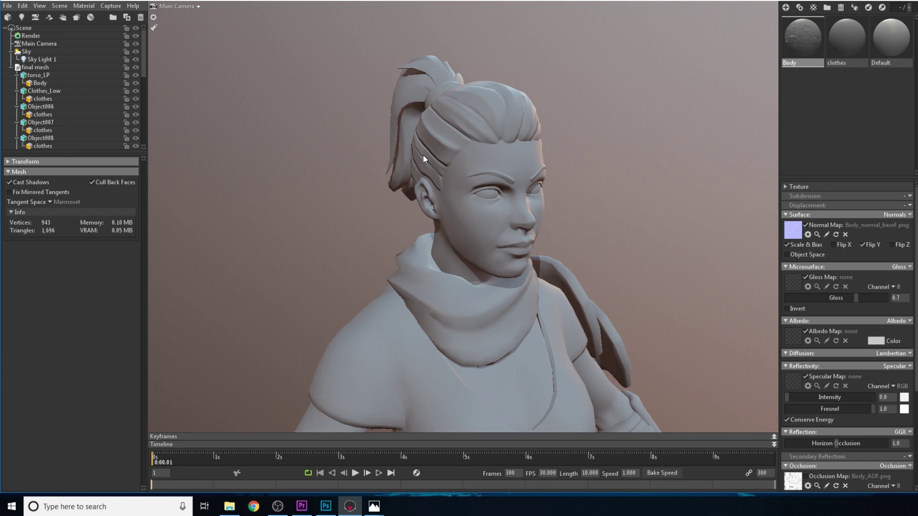
scroll(469, 221, down, 5)
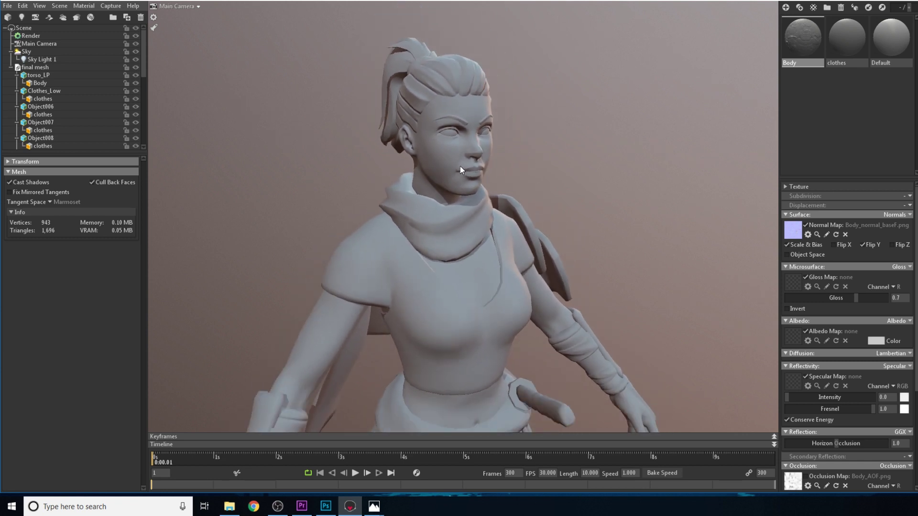
drag(461, 169, 492, 183)
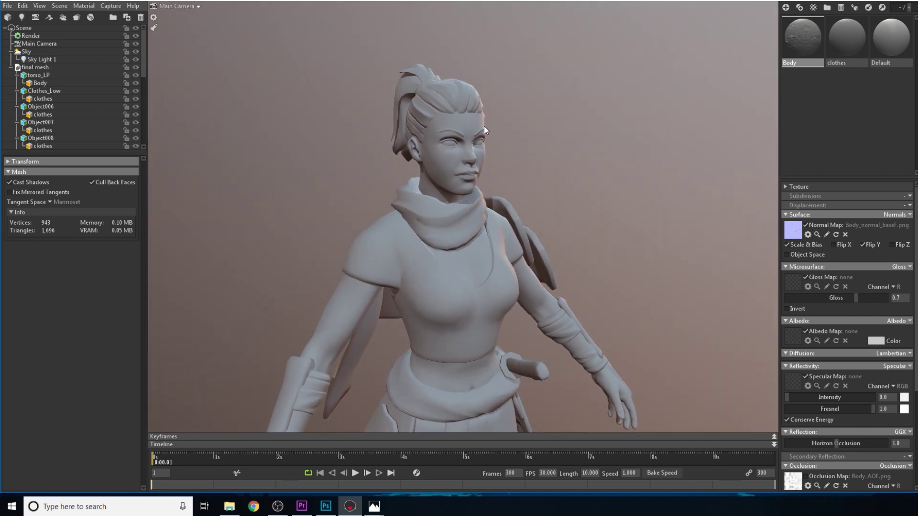
scroll(484, 125, up, 3)
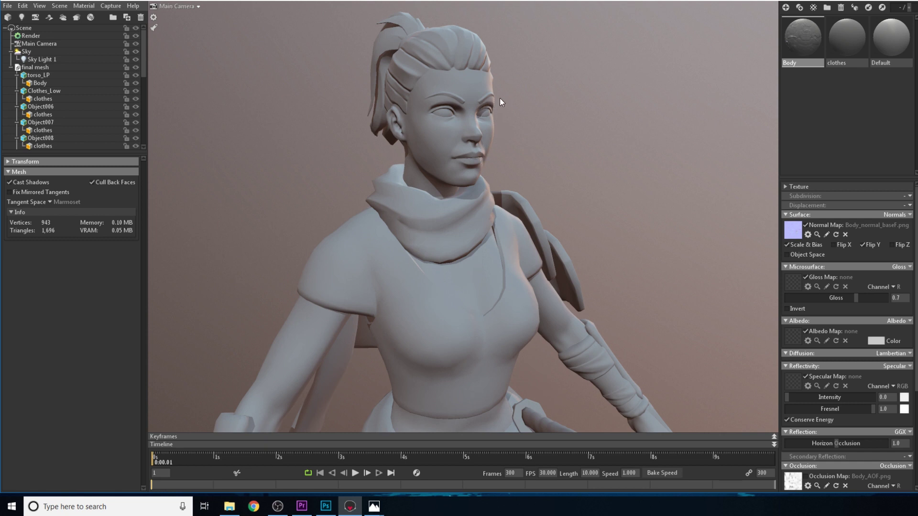
drag(454, 123, 451, 128)
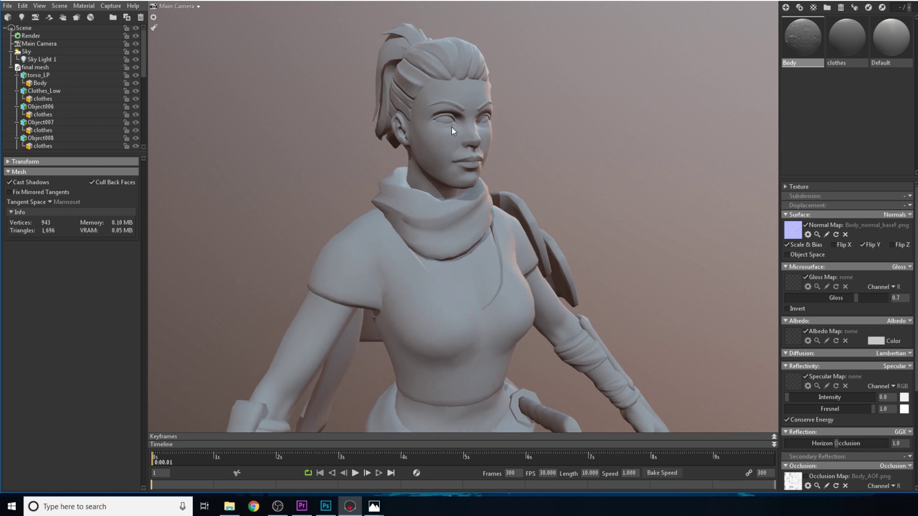
Enable the clothes material's Normal Map and toggle its Scale & Bias option.
click(832, 42)
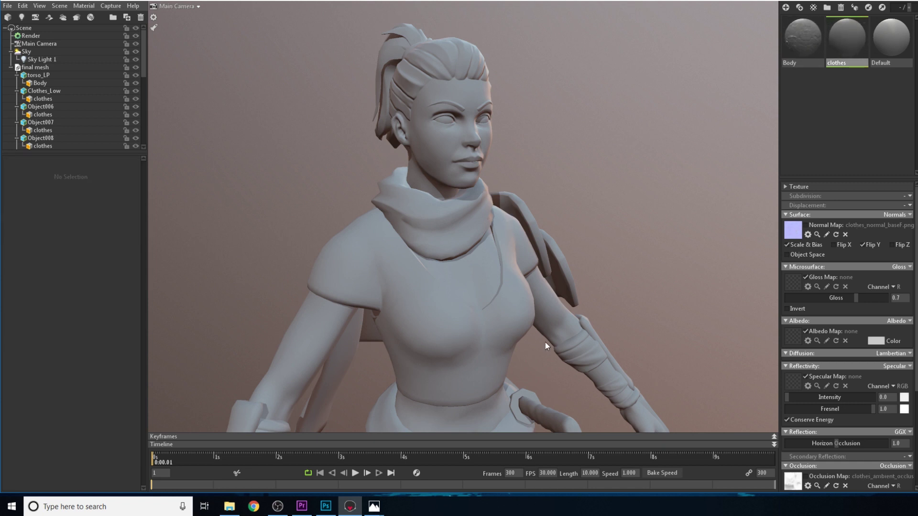
click(805, 226)
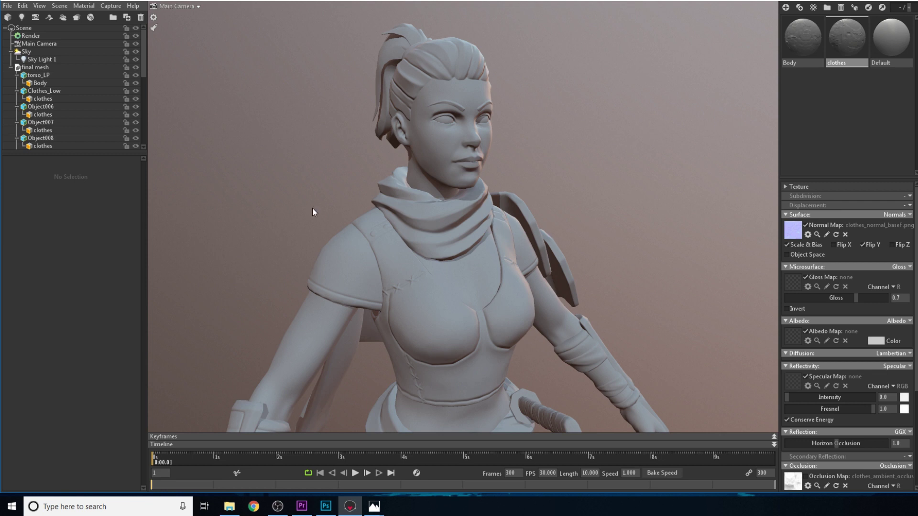
drag(543, 242, 477, 234)
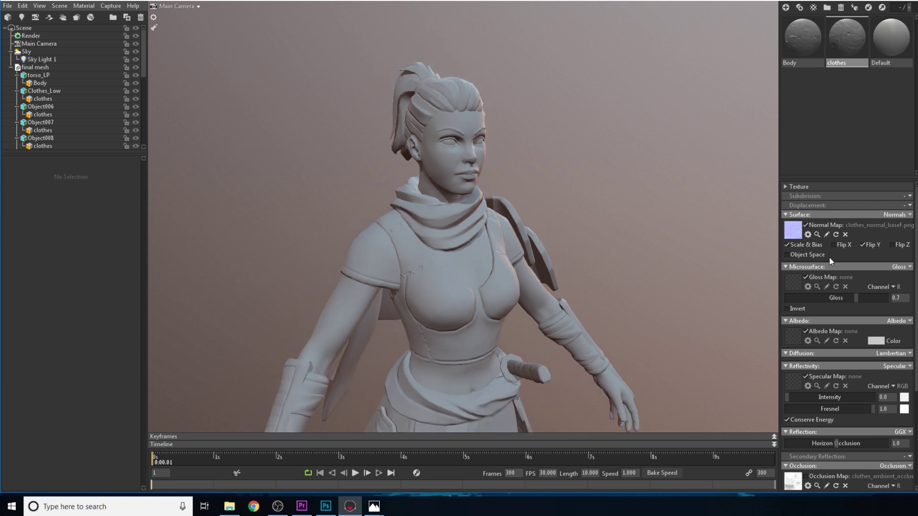
click(805, 226)
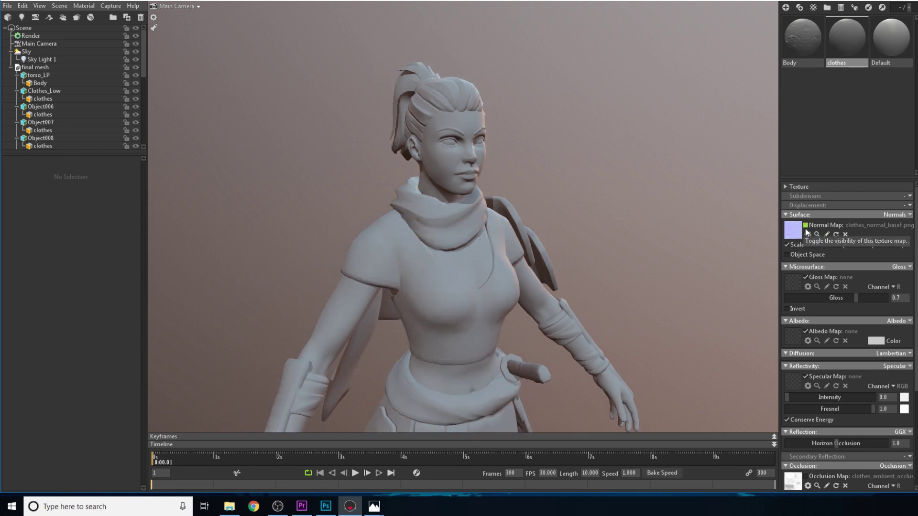
click(806, 227)
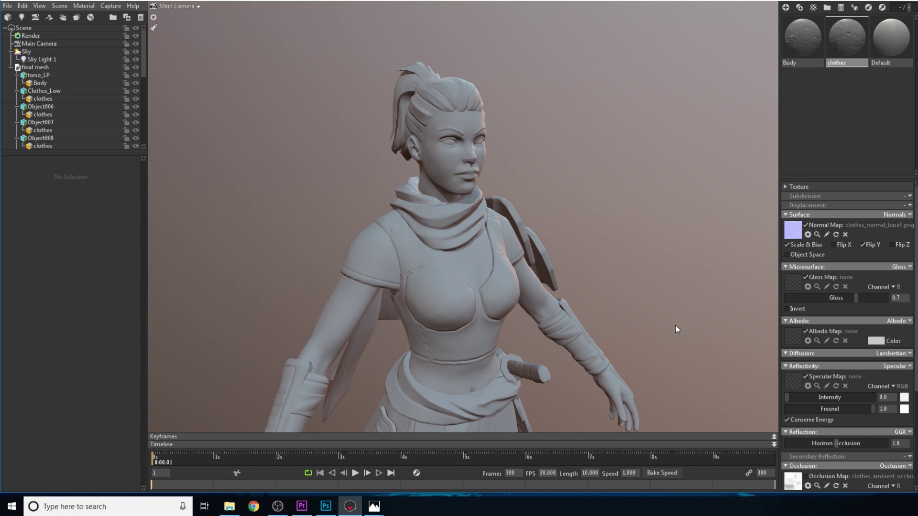
click(787, 244)
Compare the outfit with and without its normal map, leaving it on, while orbiting the character.
click(805, 225)
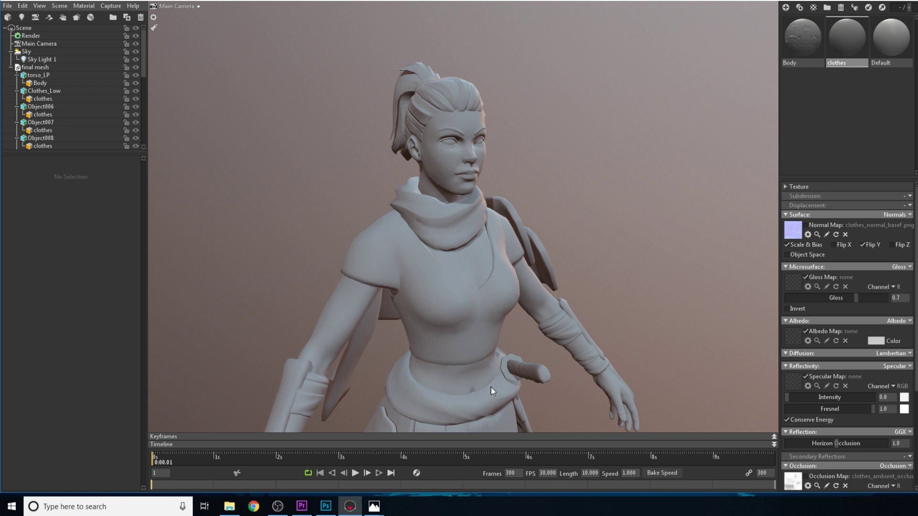
middle_drag(492, 389, 508, 299)
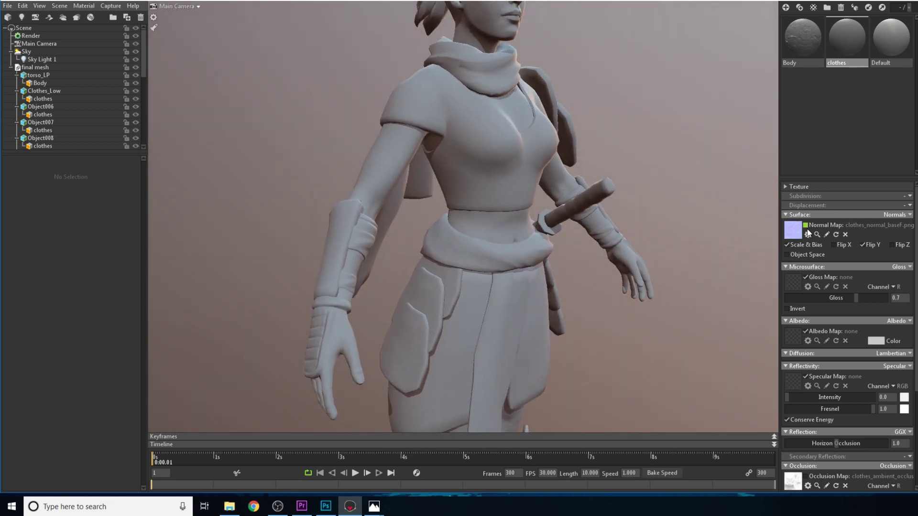
click(805, 225)
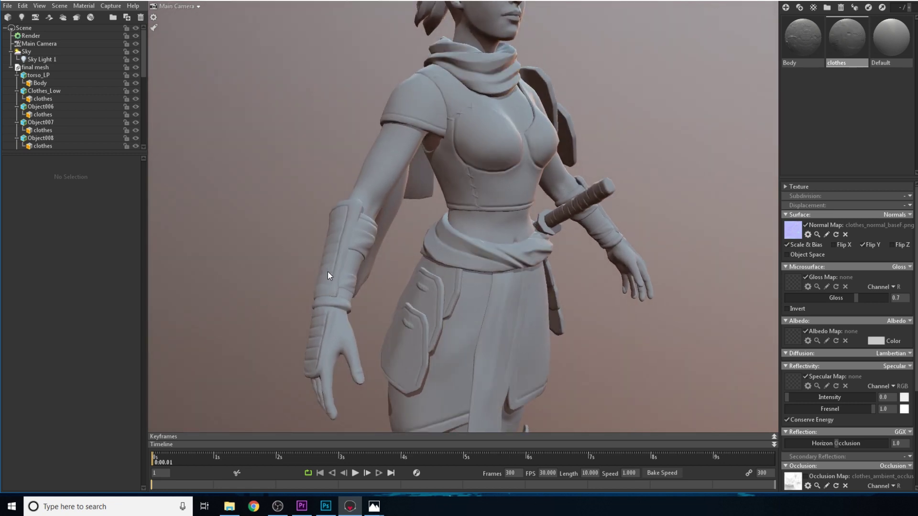
click(805, 225)
drag(597, 282, 465, 304)
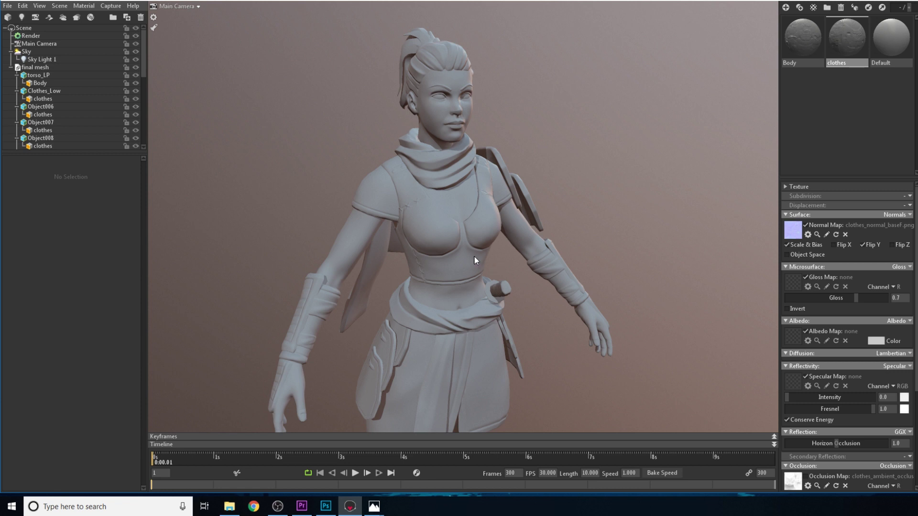
mouse_move(474, 257)
mouse_down()
mouse_move(420, 263)
mouse_move(468, 248)
mouse_up()
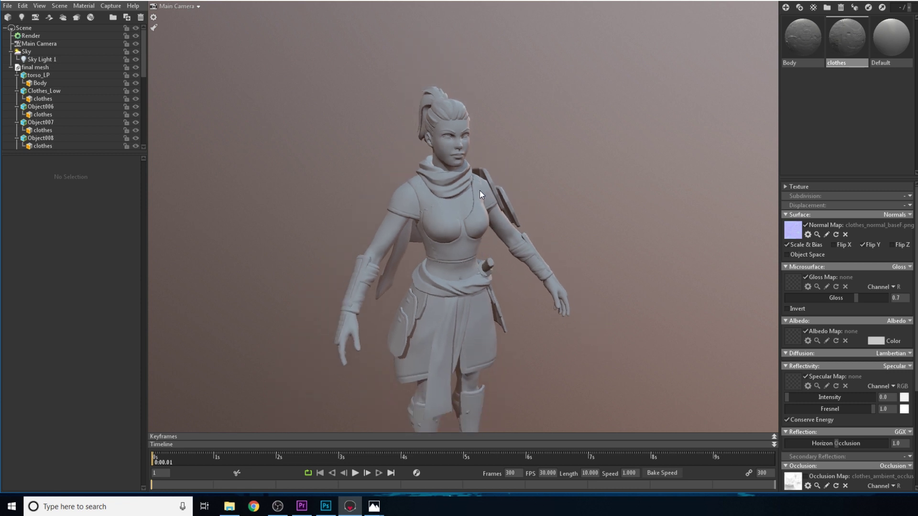
drag(461, 174, 464, 214)
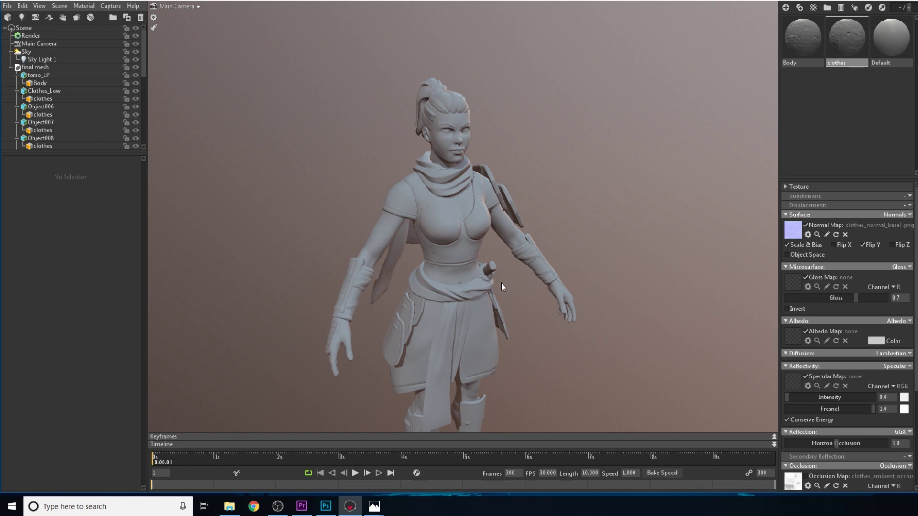
middle_drag(418, 352, 483, 205)
drag(483, 205, 458, 280)
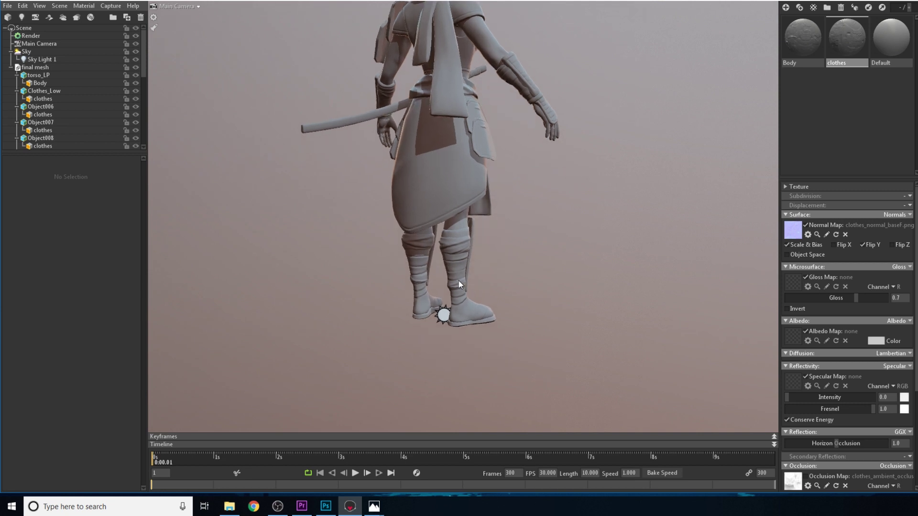
Toggle the clothes and Body normal maps off and on to compare, leaving both on.
scroll(457, 280, up, 3)
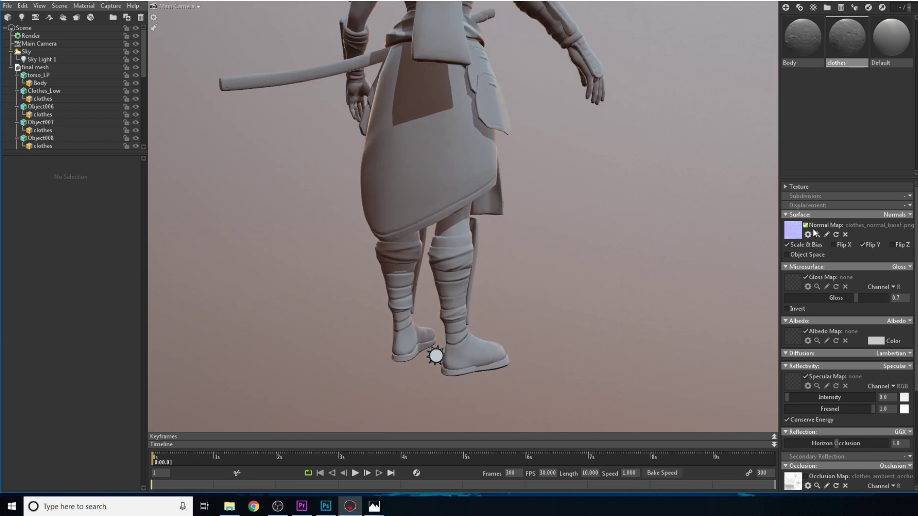
click(806, 225)
click(805, 225)
click(809, 40)
click(806, 226)
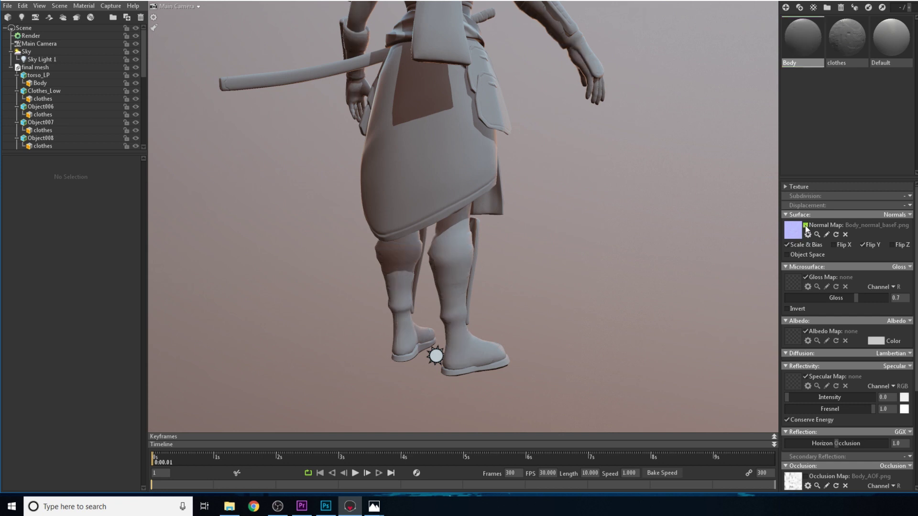
click(805, 225)
click(806, 225)
click(805, 226)
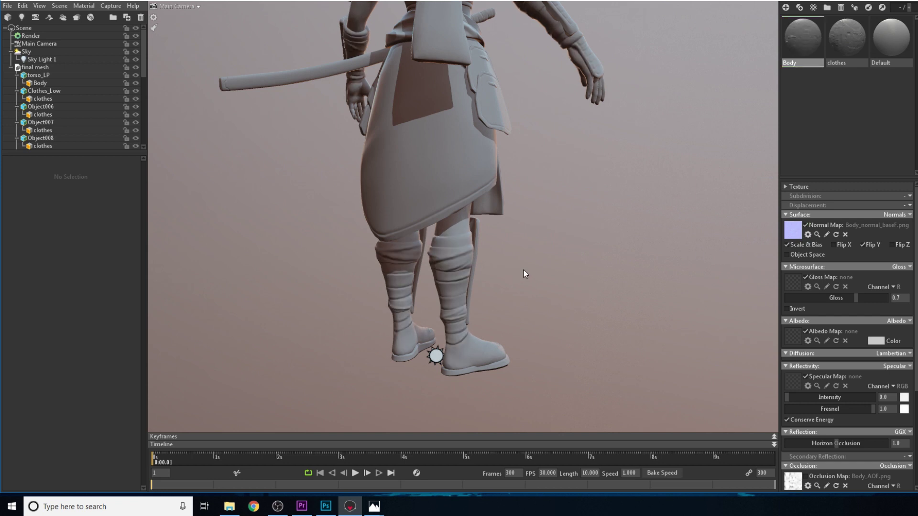
Orbit to a full-body view and rotate the sky lighting to brighten the scene.
scroll(528, 274, down, 2)
scroll(527, 271, down, 2)
drag(611, 260, 510, 221)
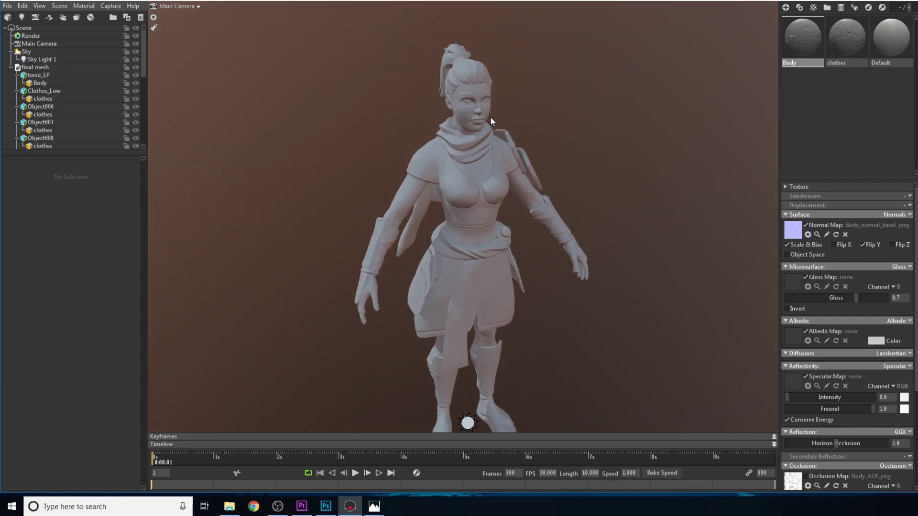
drag(490, 121, 500, 188)
scroll(508, 196, up, 2)
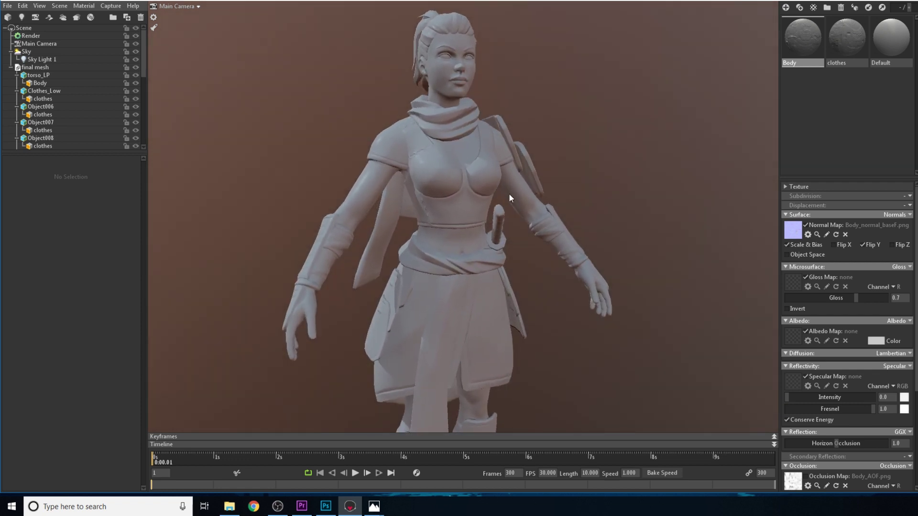
shift+right_drag(508, 198, 557, 209)
drag(557, 209, 687, 294)
Zoom in on the head, toggle the Body Occlusion Map, and return its strength to 1.0.
scroll(850, 403, down, 5)
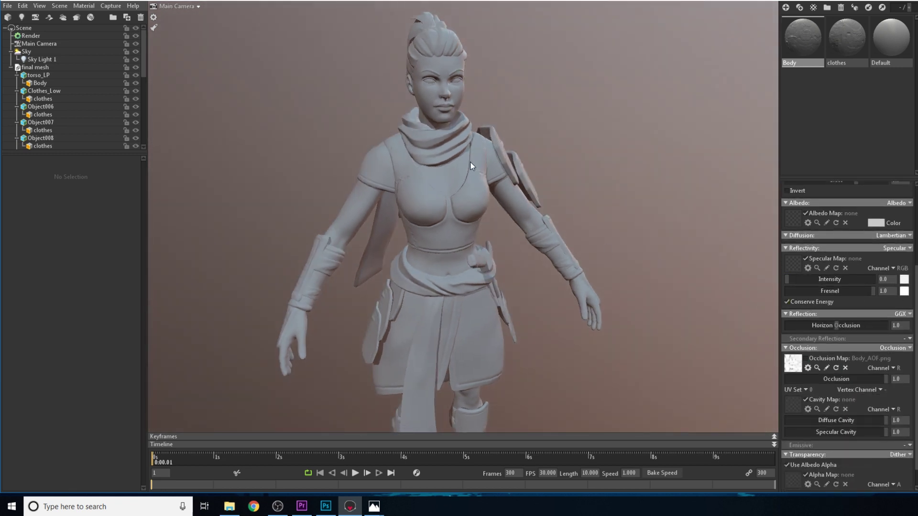
right_drag(470, 163, 473, 237)
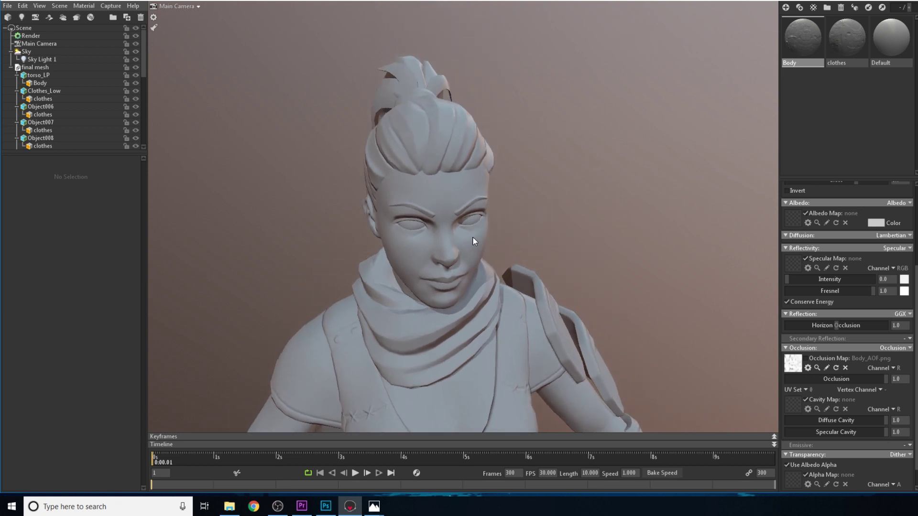
drag(473, 236, 507, 197)
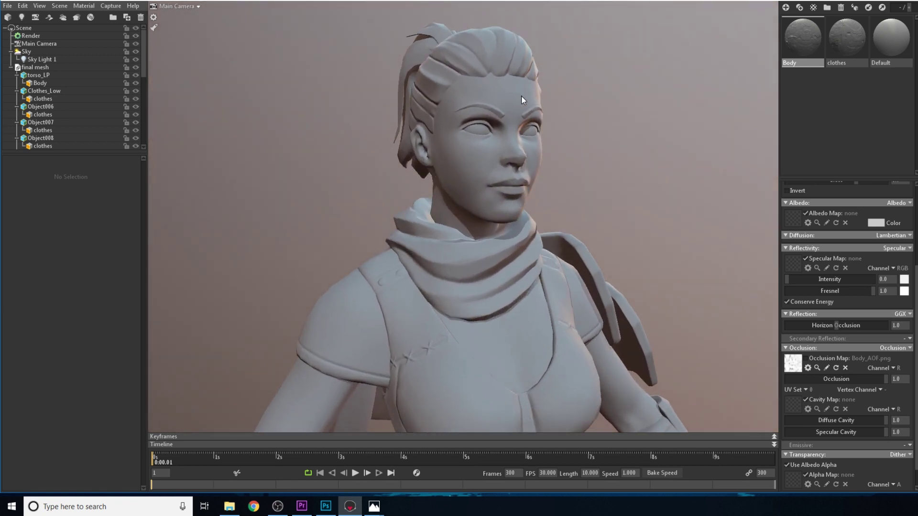
click(810, 357)
click(808, 357)
click(809, 357)
click(807, 358)
click(807, 358)
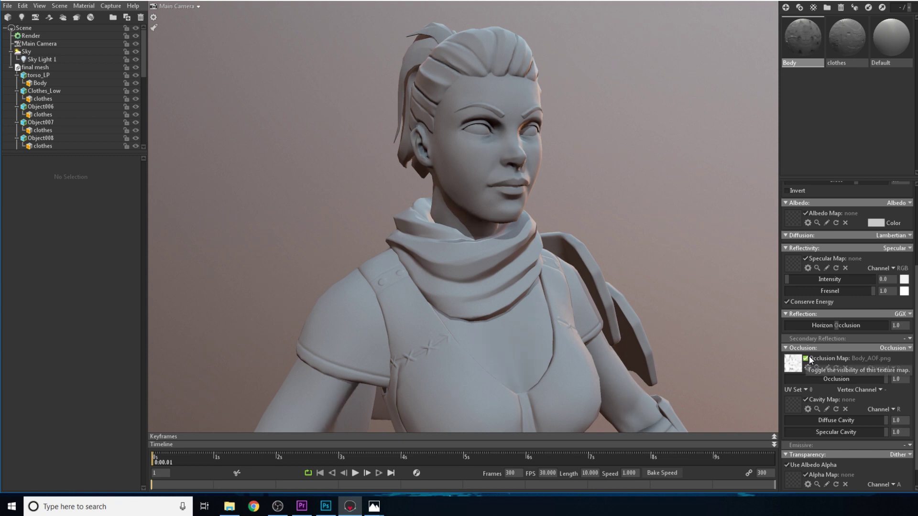
mouse_move(877, 380)
mouse_down()
mouse_move(843, 379)
mouse_move(902, 372)
mouse_move(831, 379)
mouse_move(890, 379)
mouse_up()
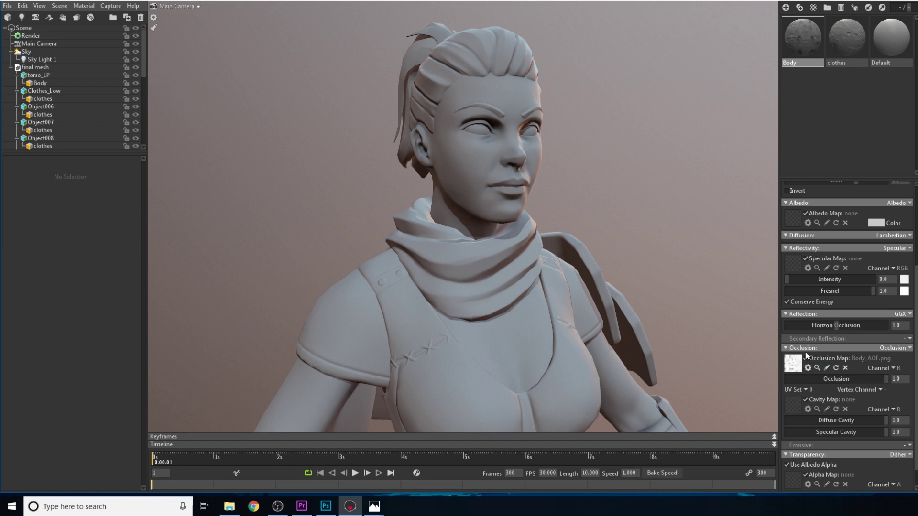
Toggle the Body occlusion map repeatedly to compare the head's shading.
click(806, 358)
click(806, 359)
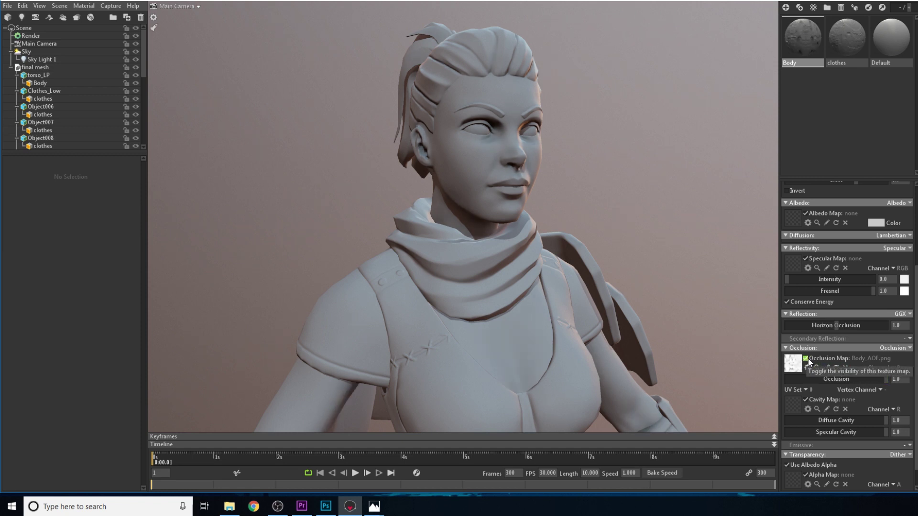
click(805, 359)
click(806, 358)
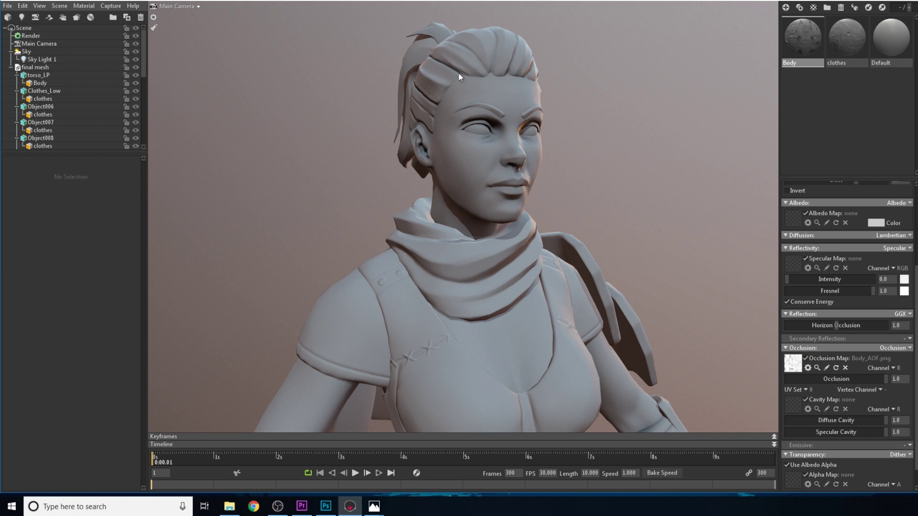
scroll(434, 145, down, 5)
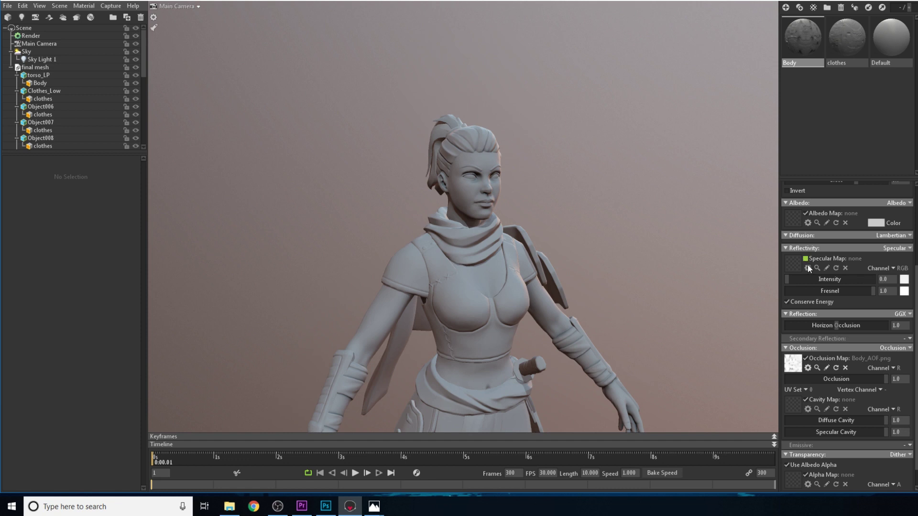
click(806, 358)
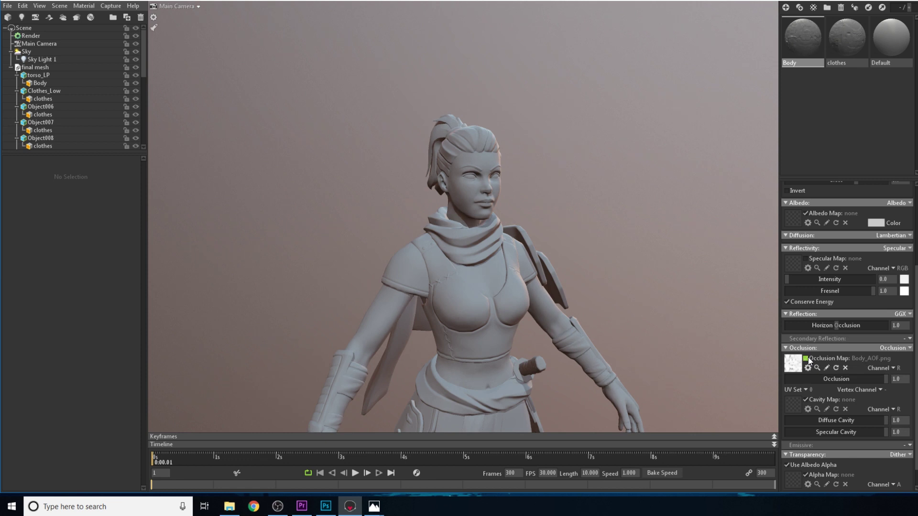
click(805, 358)
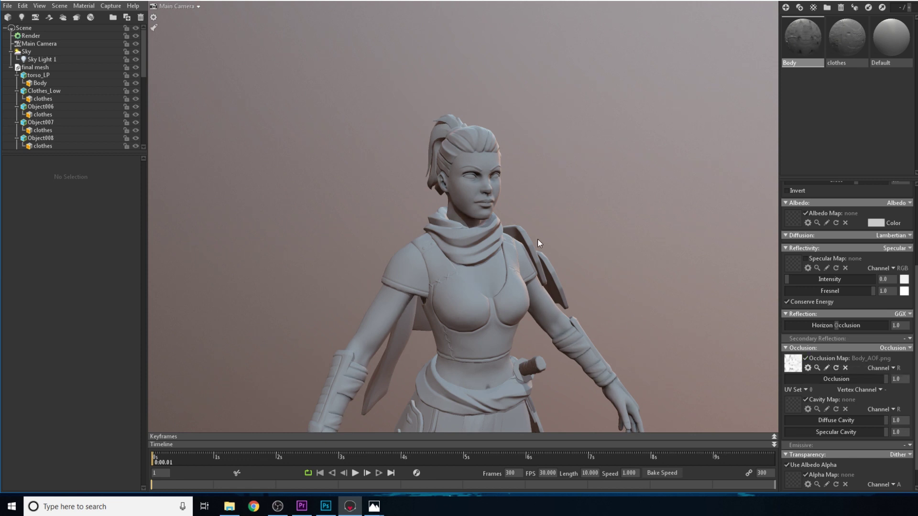
Orbit to low three-quarter and frontal views and switch the Body occlusion map off.
drag(523, 209, 565, 264)
drag(534, 271, 621, 258)
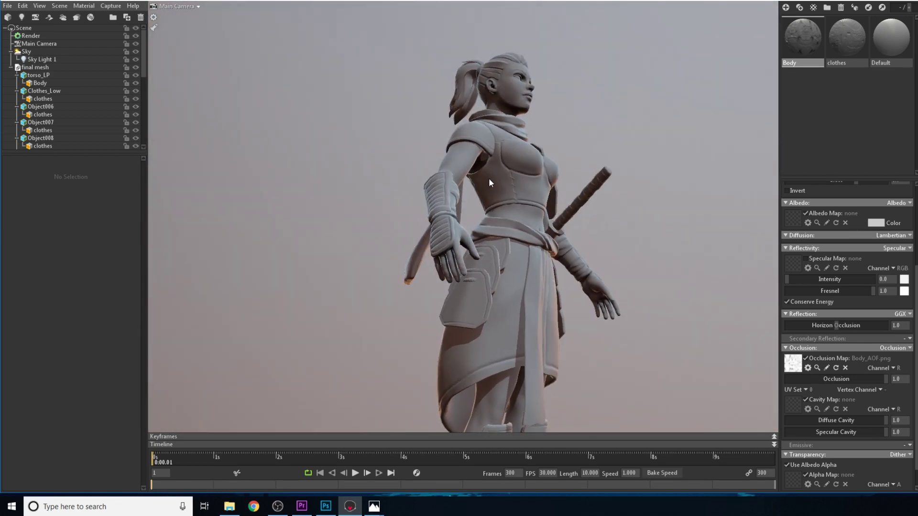
click(804, 358)
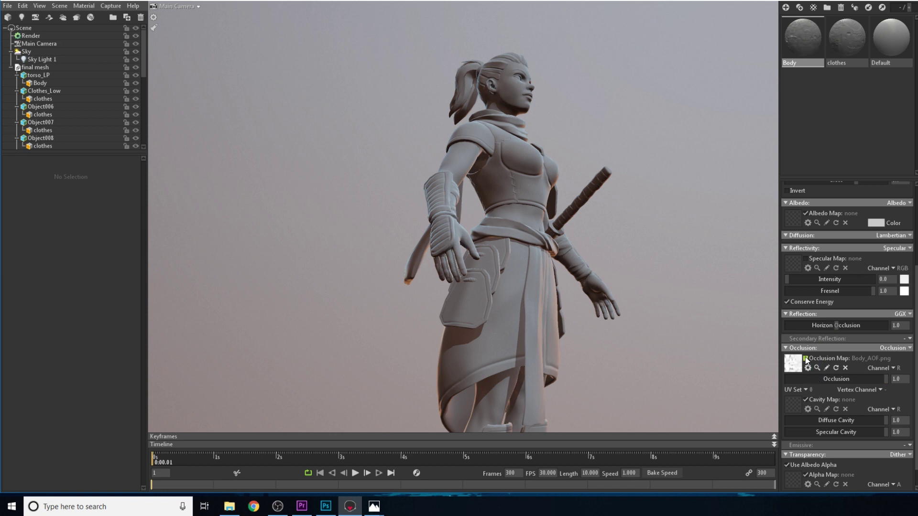
click(805, 359)
click(805, 358)
drag(612, 207, 756, 285)
Enable the clothes material's Occlusion Map, toggling it twice to compare the folds.
click(835, 43)
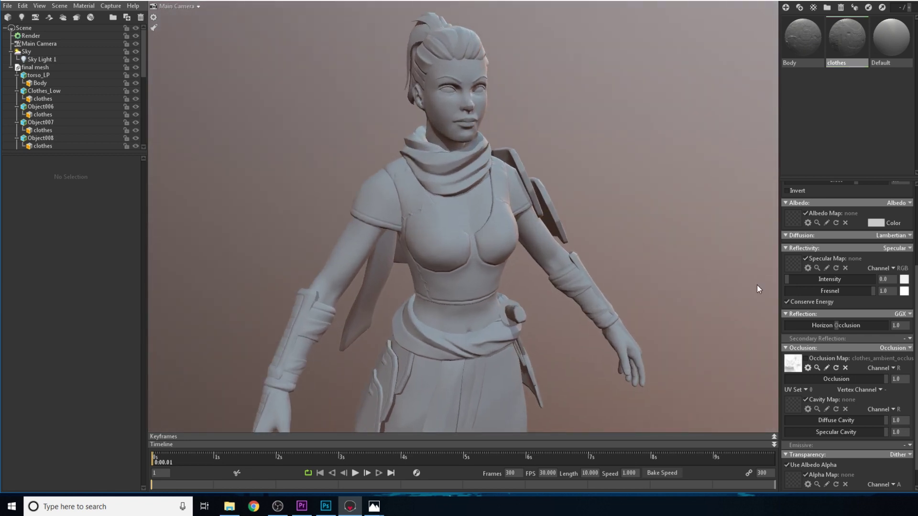
click(805, 359)
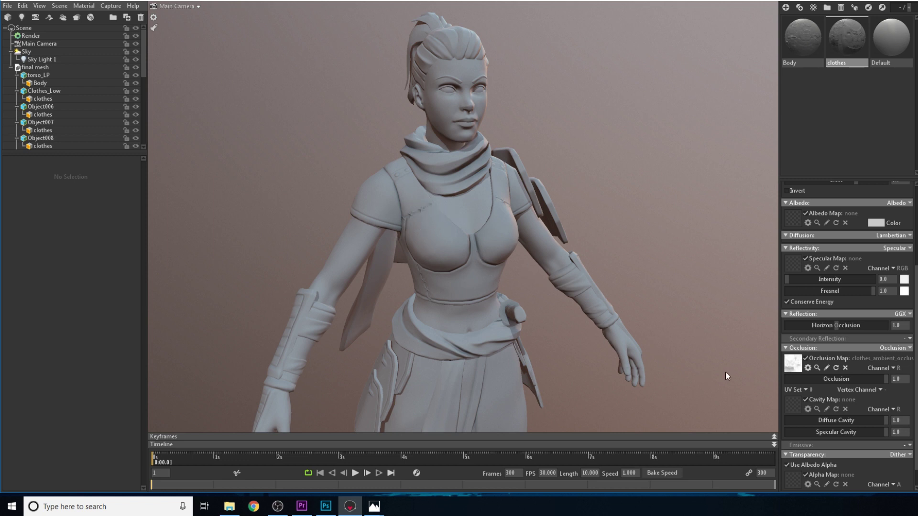
click(806, 362)
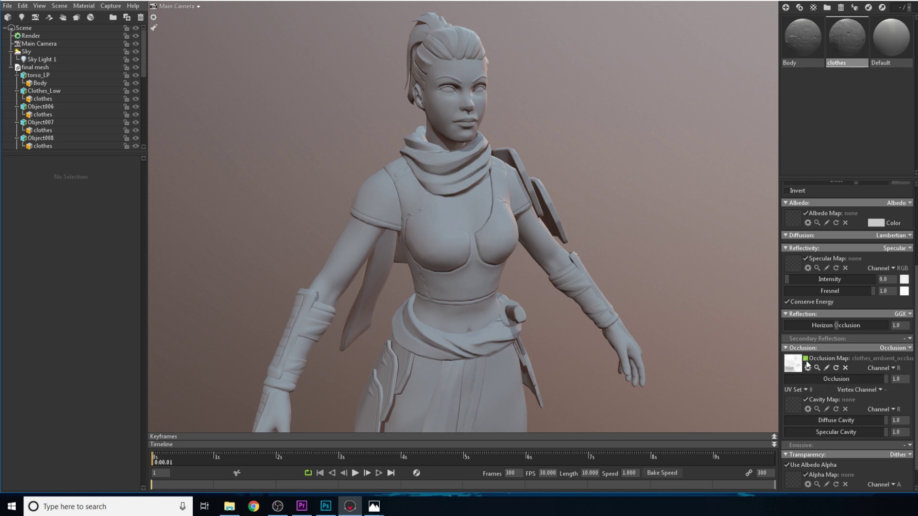
click(806, 362)
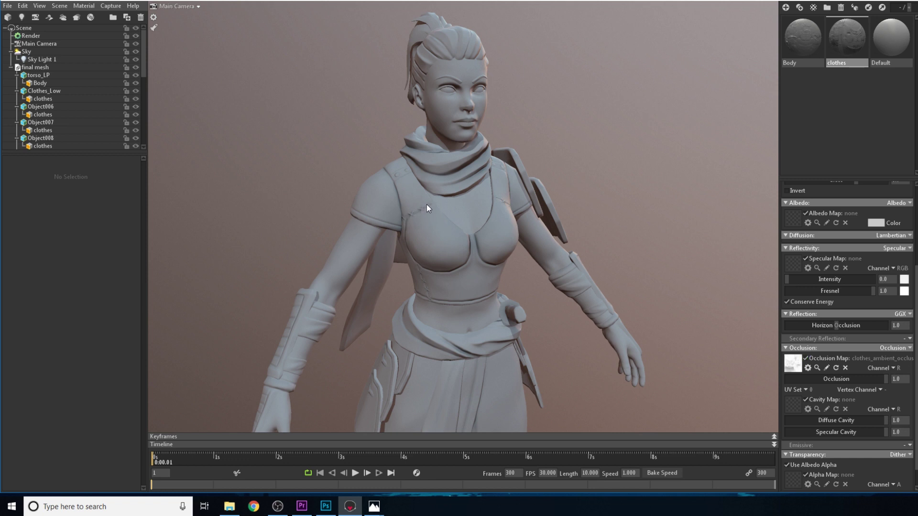
click(805, 360)
click(806, 359)
Compare the clothes occlusion once more while orbiting, leaving it on in a full-body view.
middle_drag(455, 257, 491, 193)
drag(492, 194, 457, 190)
click(806, 358)
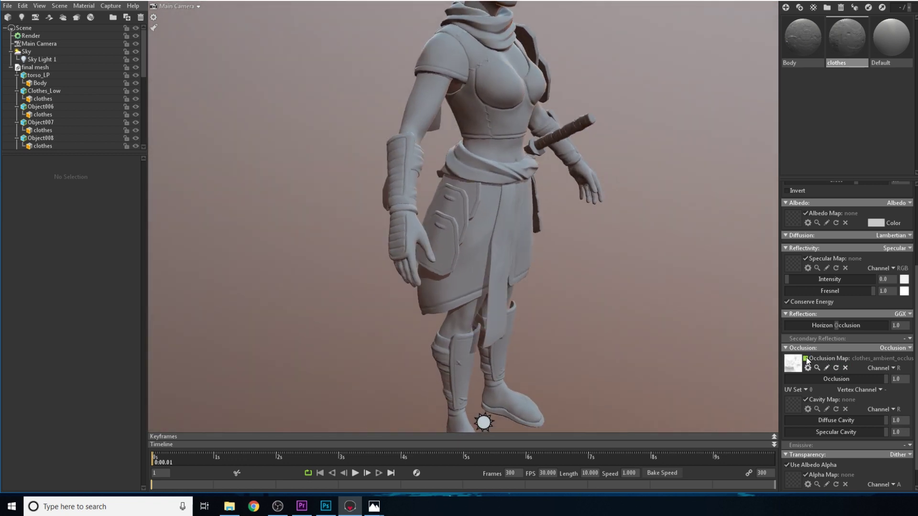
click(806, 359)
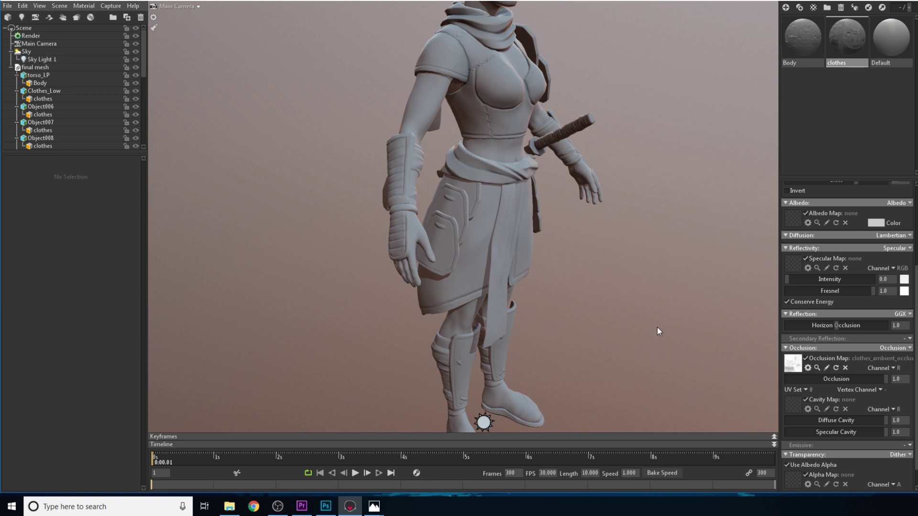
drag(657, 327, 509, 203)
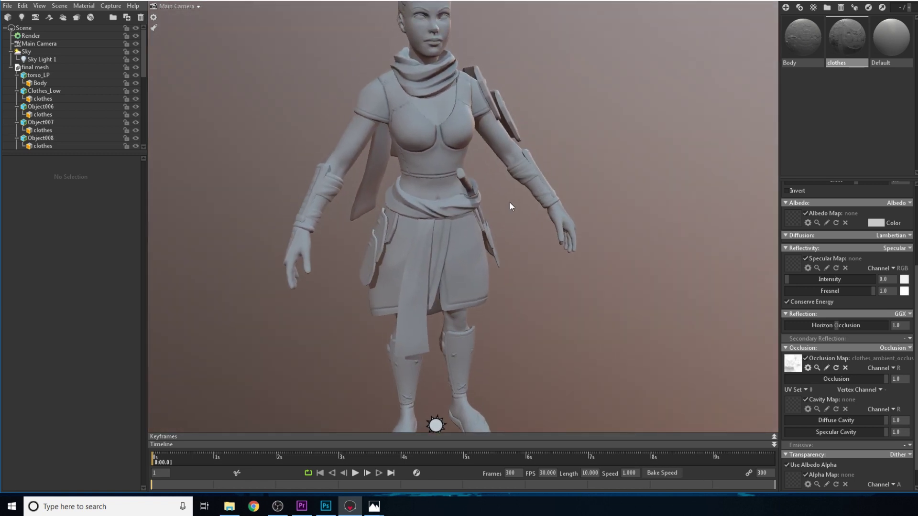
right_drag(510, 206, 523, 250)
drag(523, 250, 535, 283)
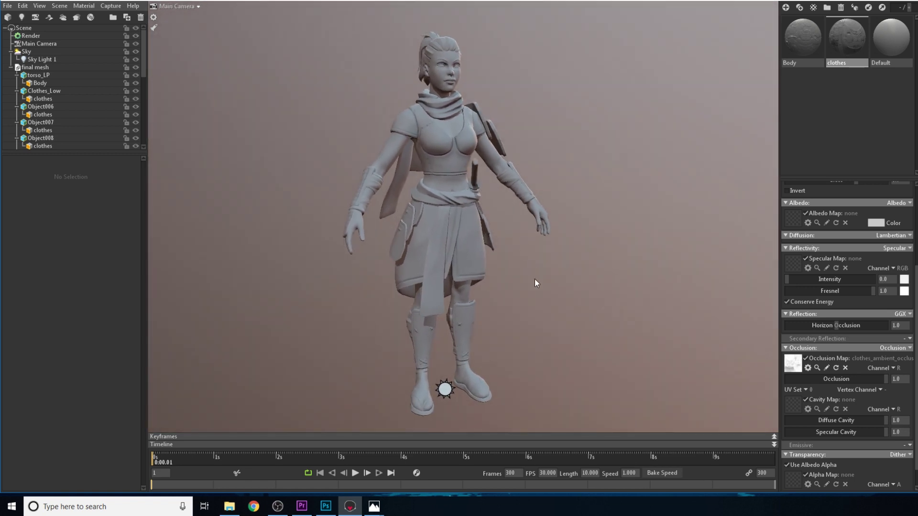